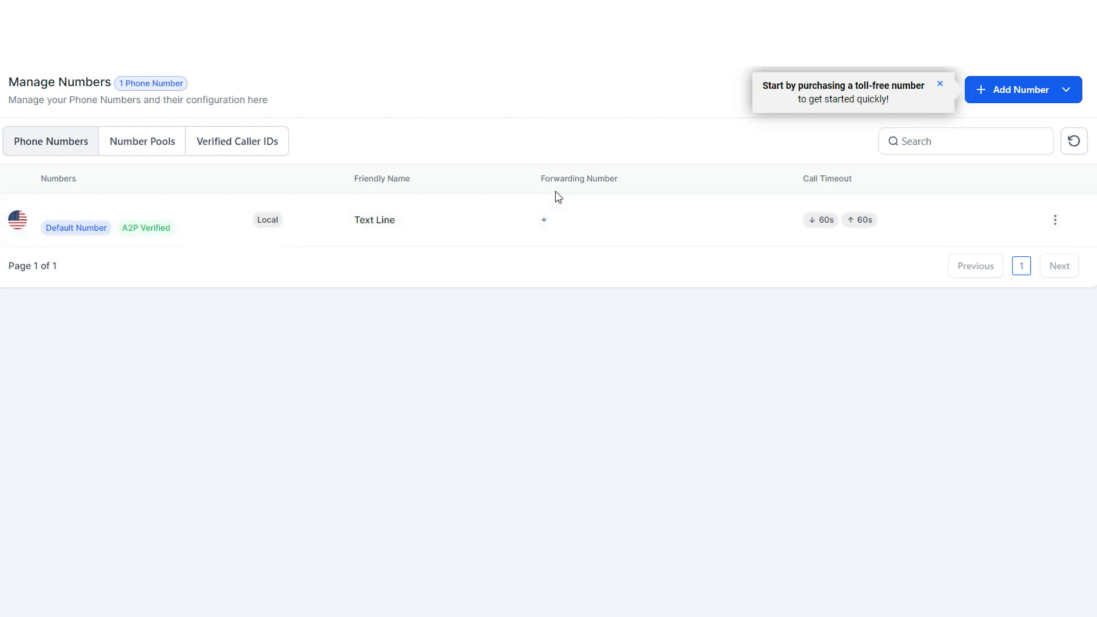
- Open the Add Number dropdown to see the phone number, number pool and caller ID options
{"action": "left_click", "coordinate": [1065, 90]}
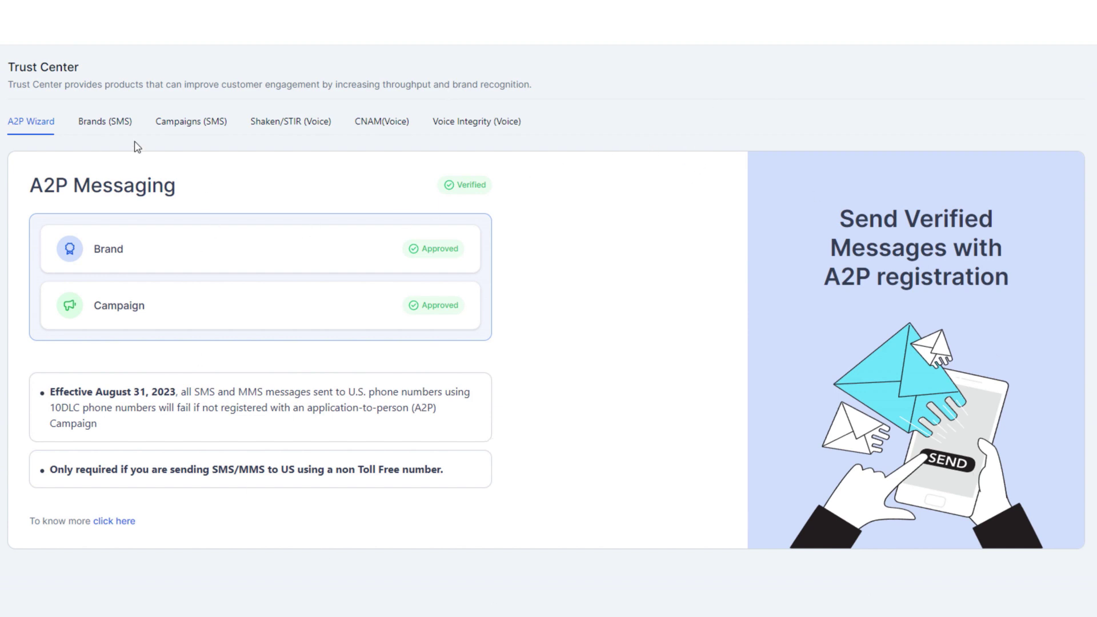
- Review the Brands, Campaigns, Shaken/STIR and CNAM registration statuses in the Trust Center
{"action": "left_click", "coordinate": [96, 132]}
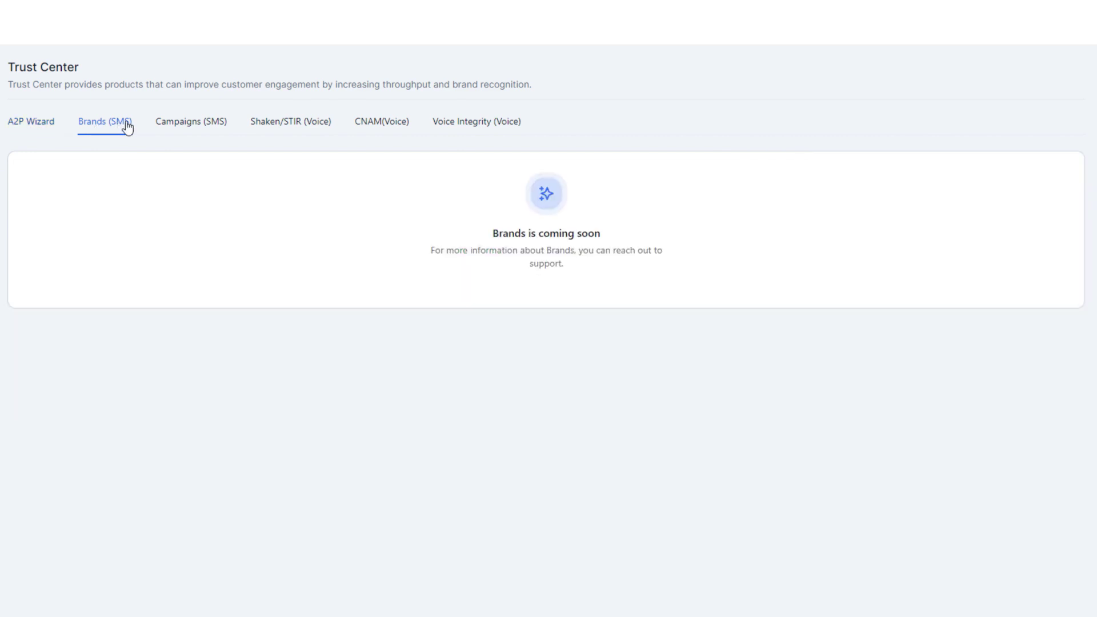
{"action": "left_click", "coordinate": [192, 131]}
{"action": "left_click", "coordinate": [290, 122]}
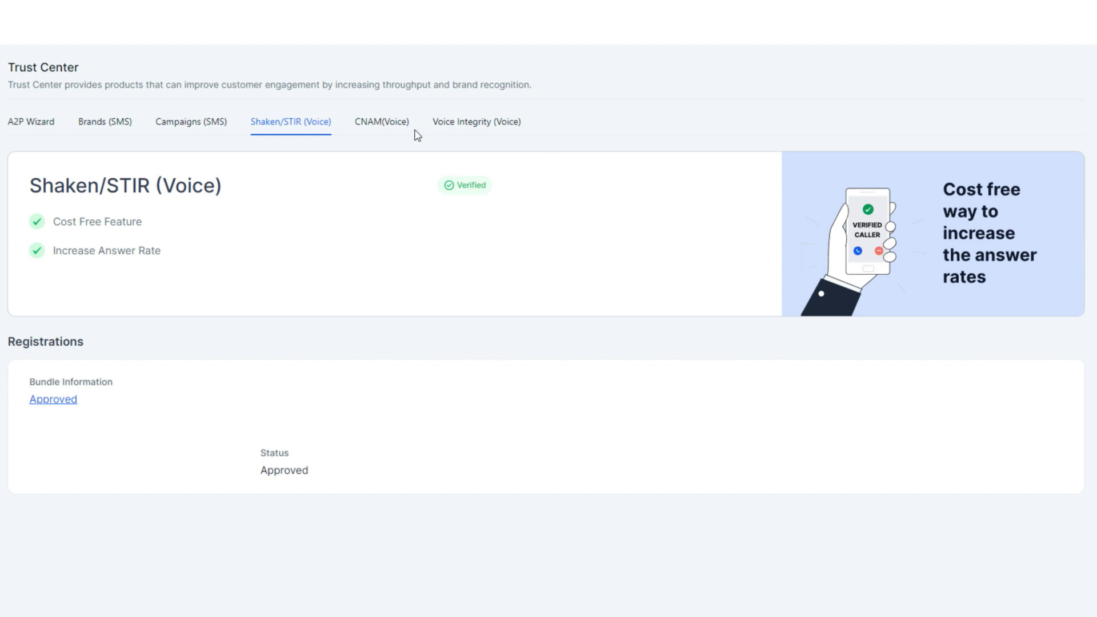
{"action": "left_click", "coordinate": [376, 127]}
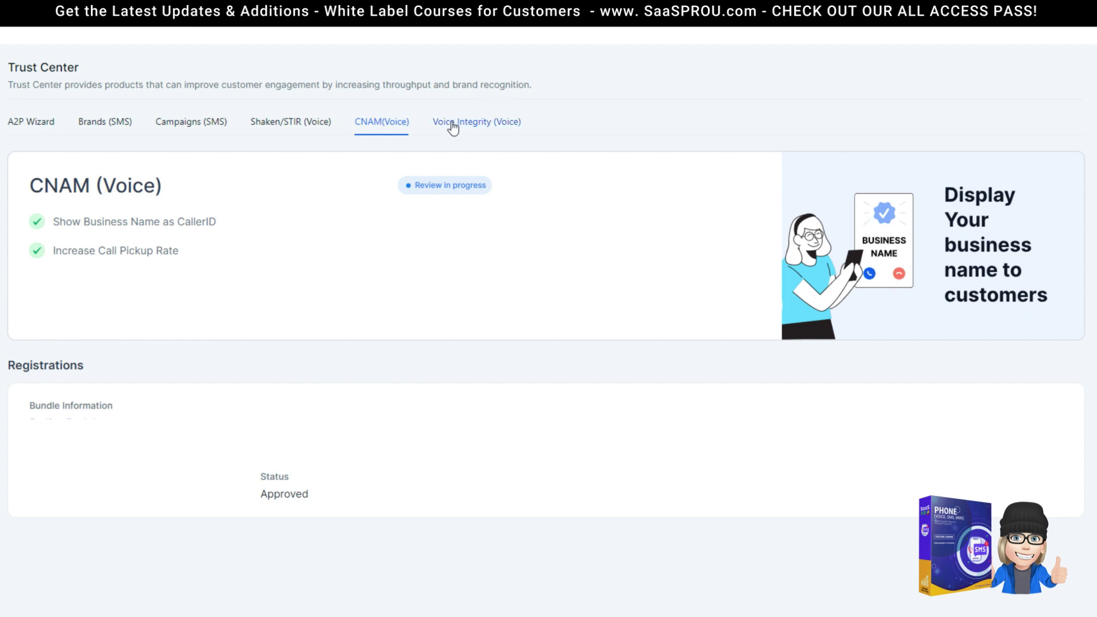
- Check the Voice Integrity (Voice) registration status
{"action": "left_click", "coordinate": [452, 127]}
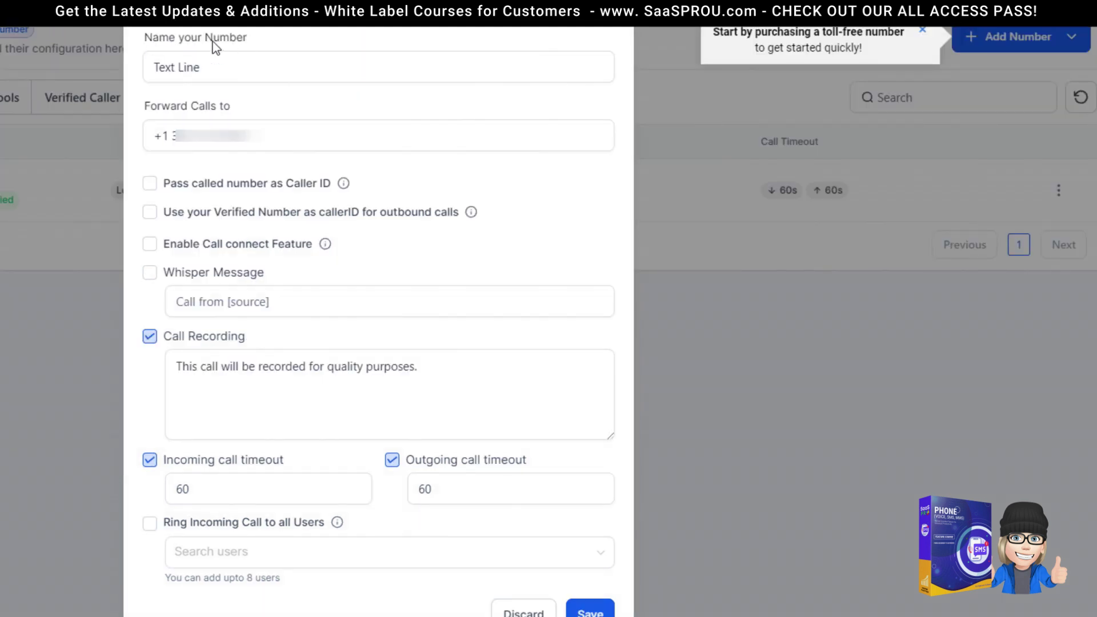
{"action": "left_click", "coordinate": [206, 66]}
{"action": "left_click_drag", "start_coordinate": [205, 65], "coordinate": [153, 65]}
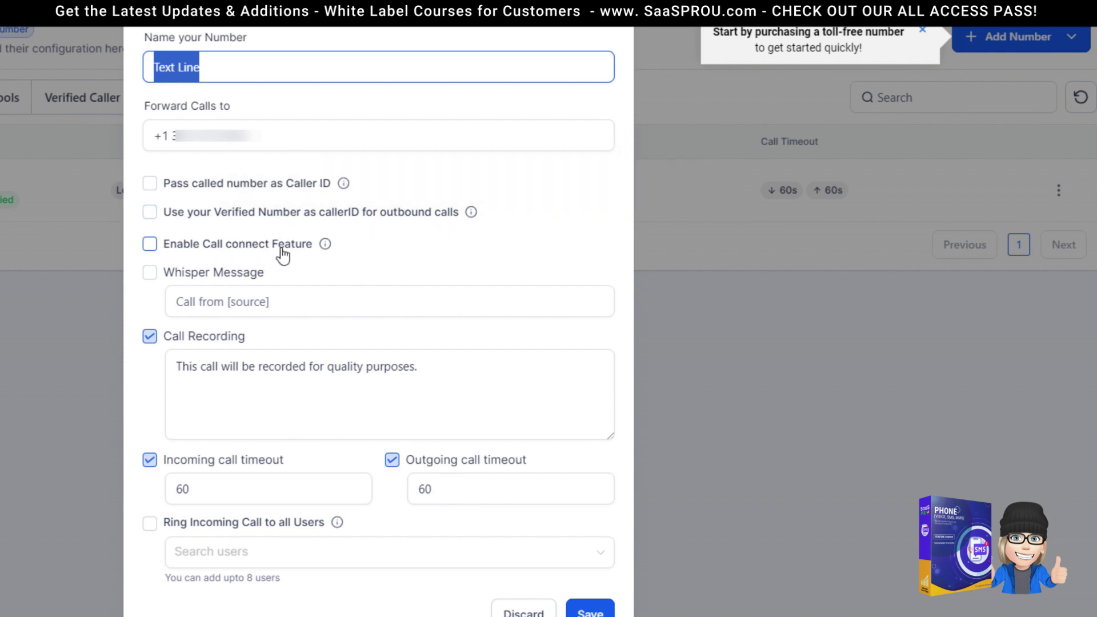
{"action": "mouse_move", "coordinate": [322, 251]}
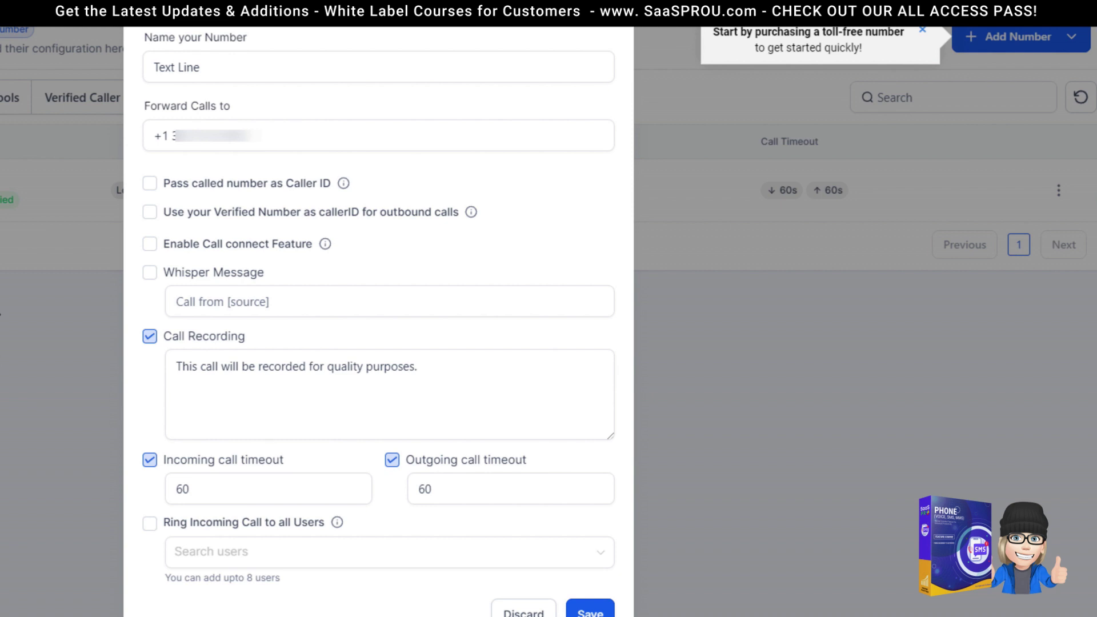
{"action": "left_click", "coordinate": [297, 307]}
- Paste {{contact.full_name}} as the whisper message and enable the Whisper Message checkbox
{"action": "left_click", "coordinate": [169, 269]}
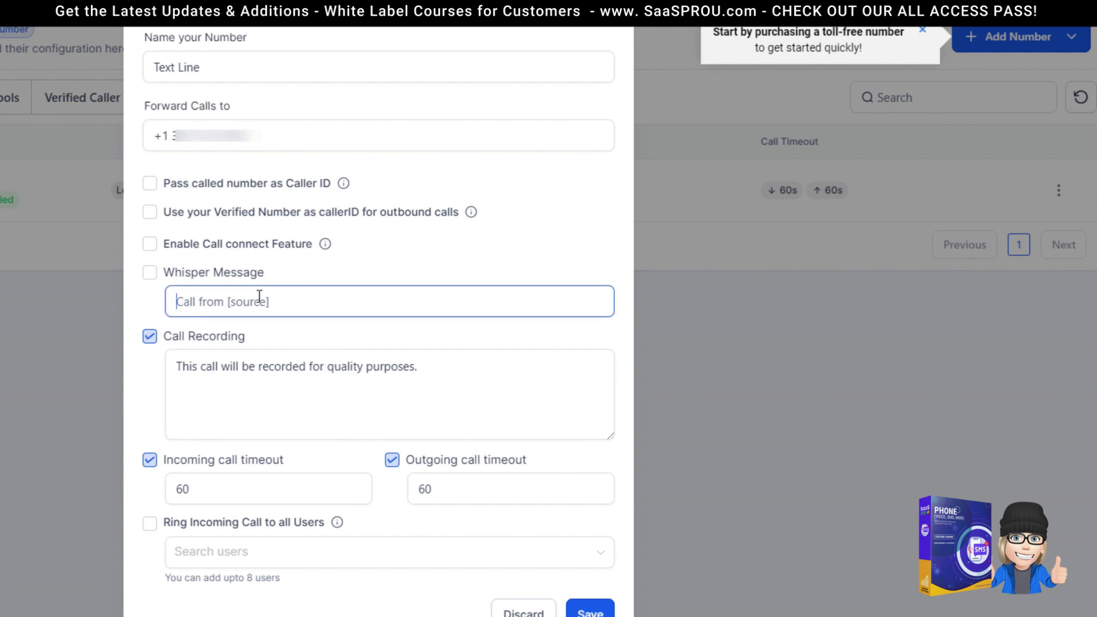
{"action": "type", "text": "{{contact.full_name}}"}
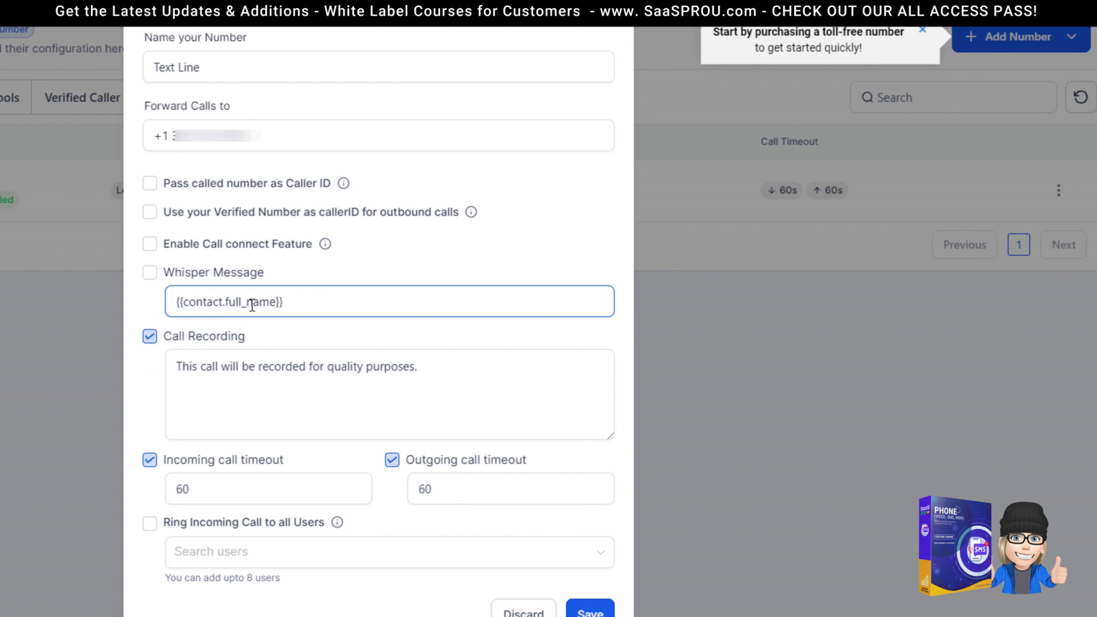
{"action": "left_click", "coordinate": [151, 273]}
{"action": "left_click", "coordinate": [183, 313]}
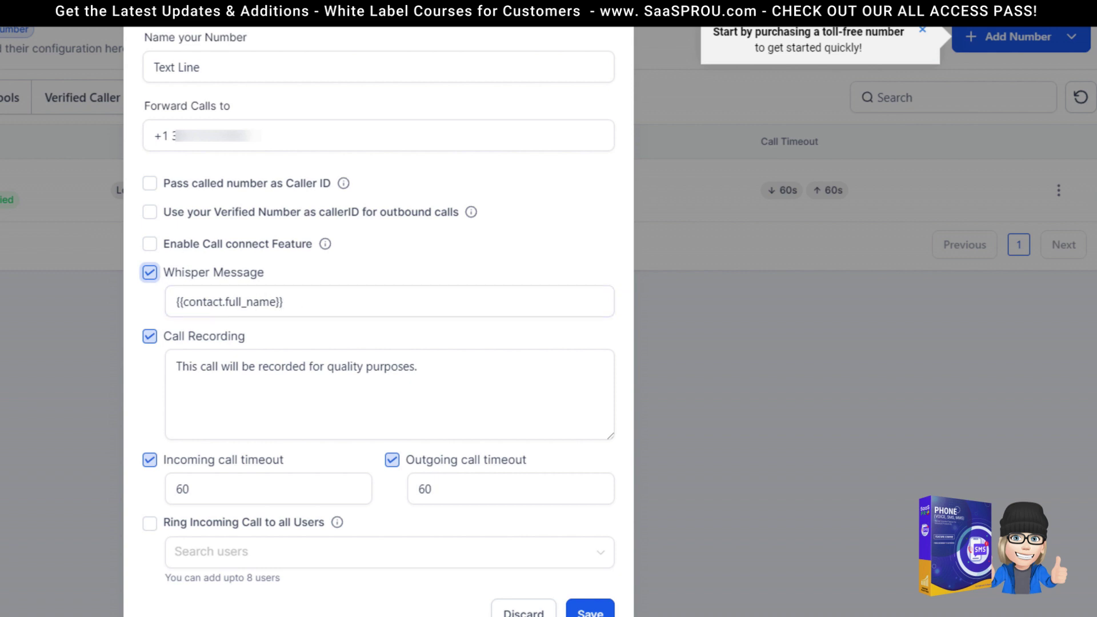
{"action": "left_click", "coordinate": [329, 303]}
- Move into the call recording announcement text
{"action": "left_click", "coordinate": [194, 377]}
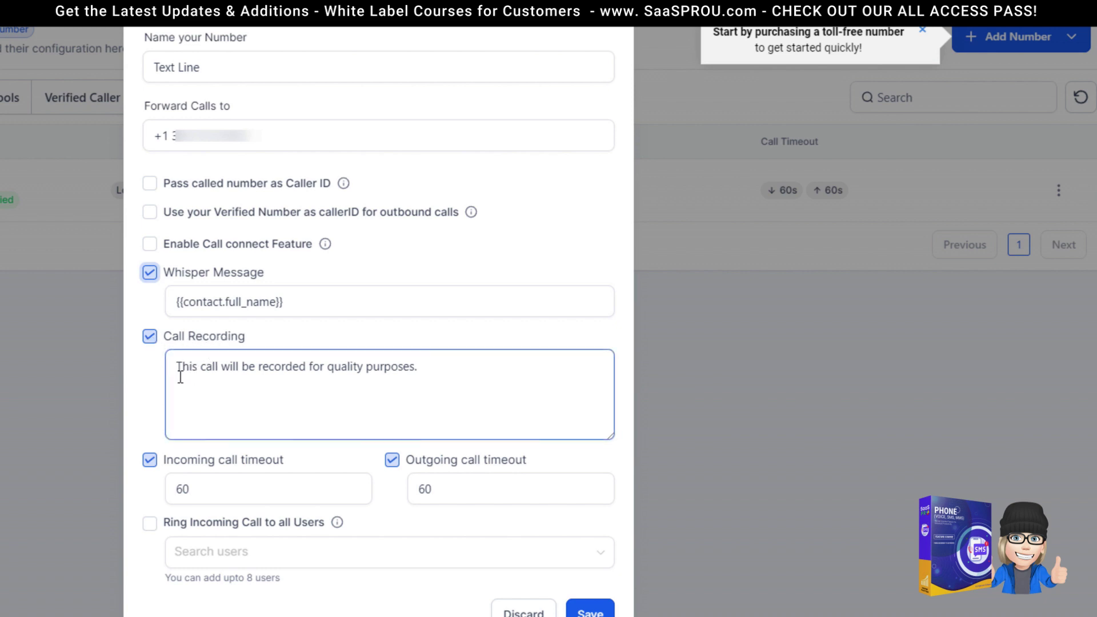
{"action": "left_click", "coordinate": [155, 390]}
{"action": "left_click", "coordinate": [361, 381]}
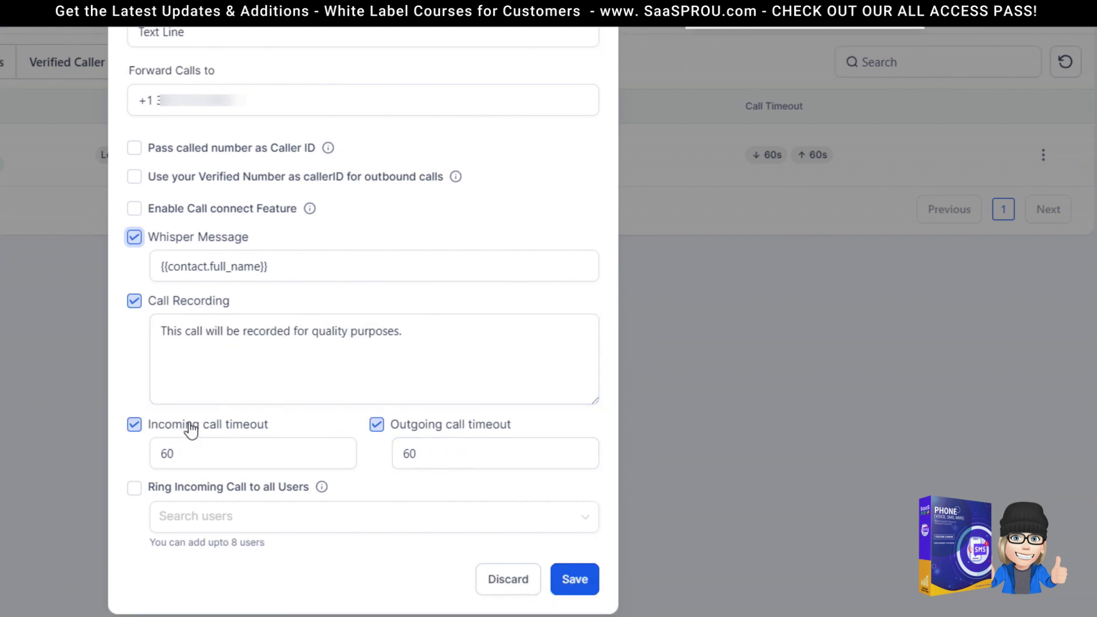
- Review the 60-second incoming and outgoing call timeout values
{"action": "left_click", "coordinate": [177, 458]}
{"action": "left_click", "coordinate": [514, 456]}
{"action": "left_click", "coordinate": [226, 426]}
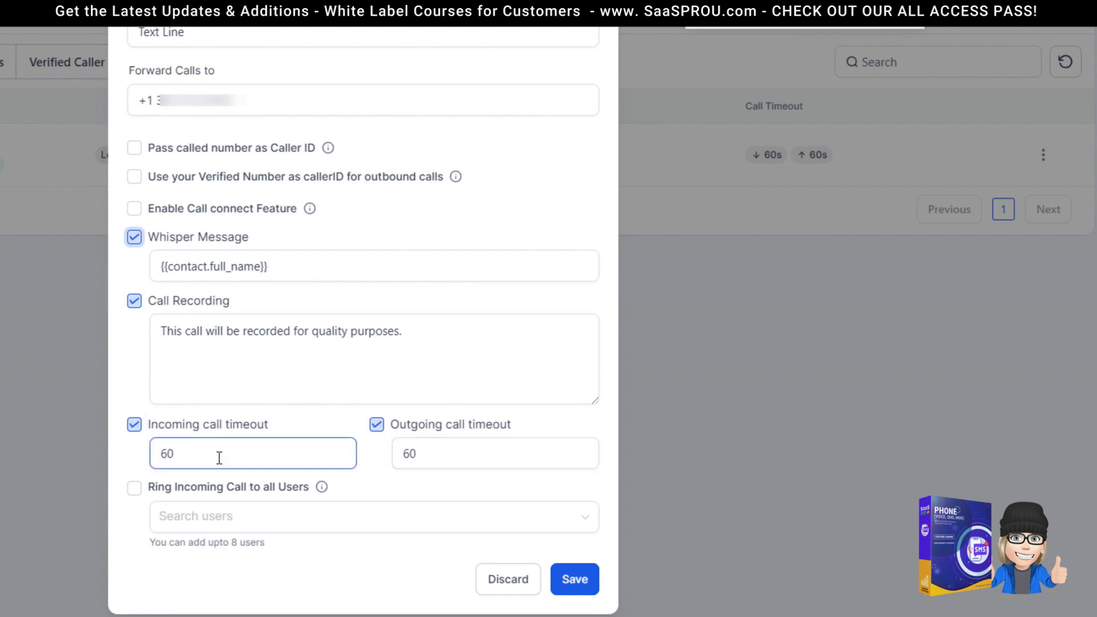
{"action": "left_click", "coordinate": [194, 457]}
{"action": "left_click", "coordinate": [429, 460]}
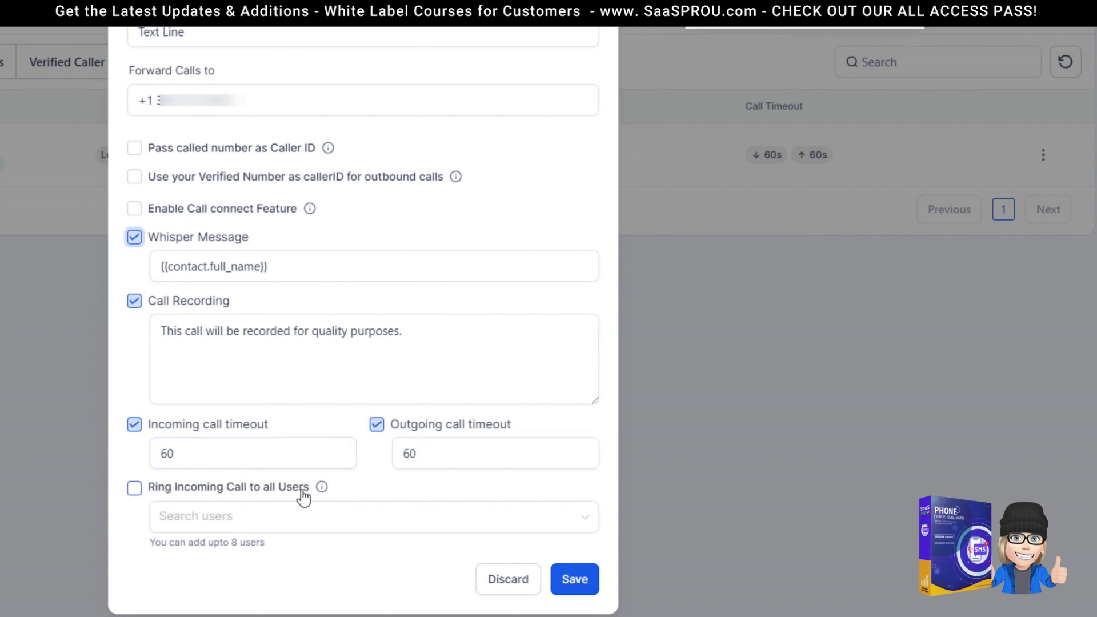
- Set incoming calls to ring all users, turn off the whisper message, and save
{"action": "left_click", "coordinate": [135, 488]}
{"action": "left_click", "coordinate": [172, 517]}
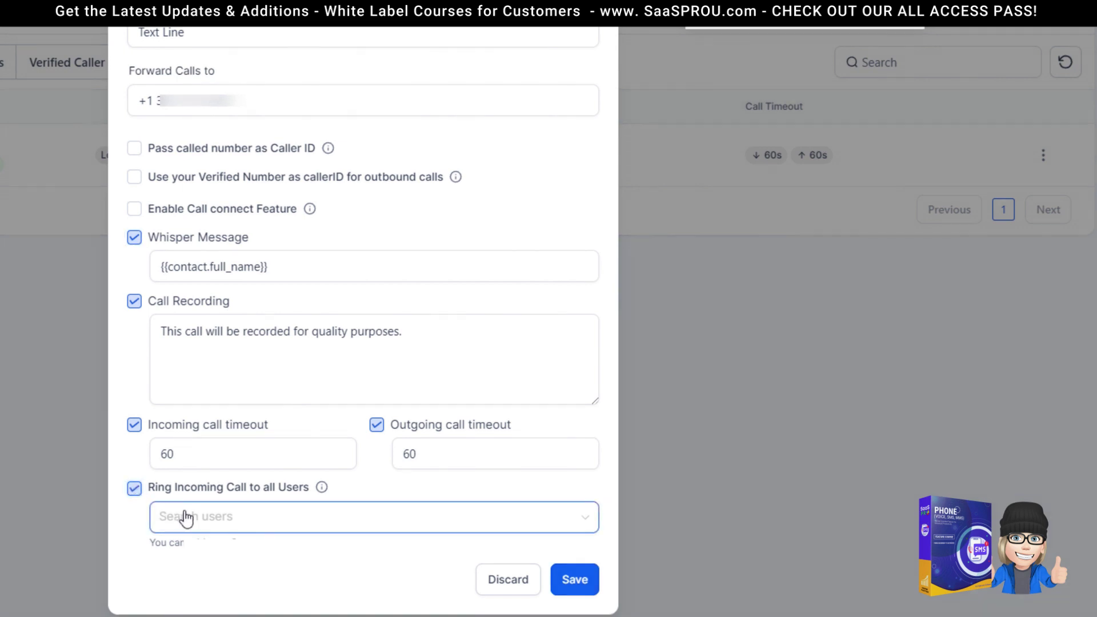
{"action": "left_click", "coordinate": [134, 494]}
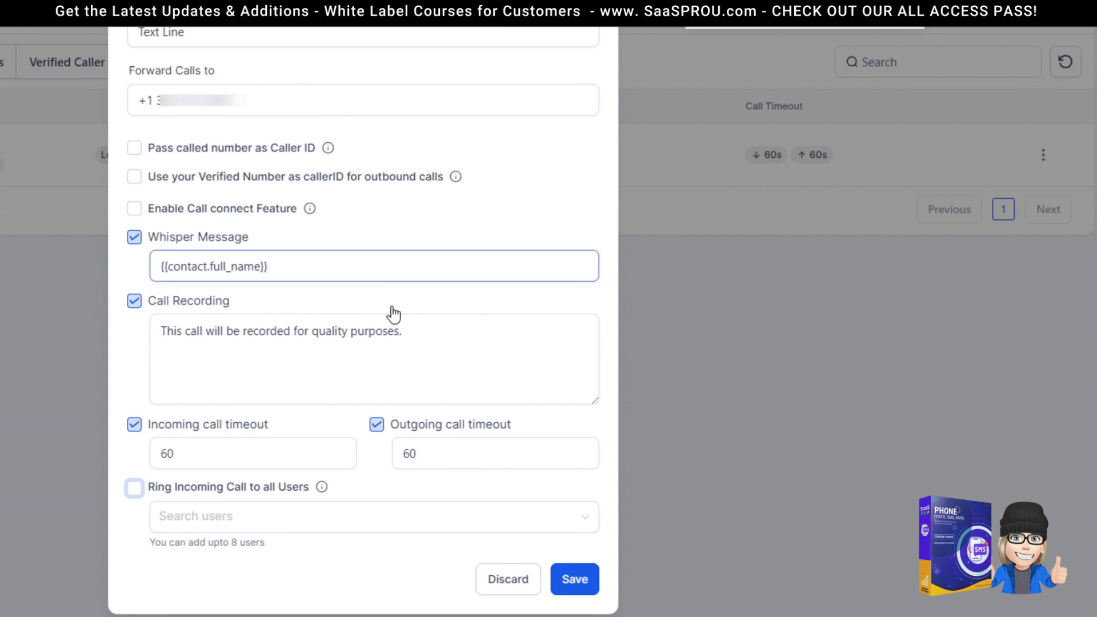
{"action": "left_click", "coordinate": [503, 579]}
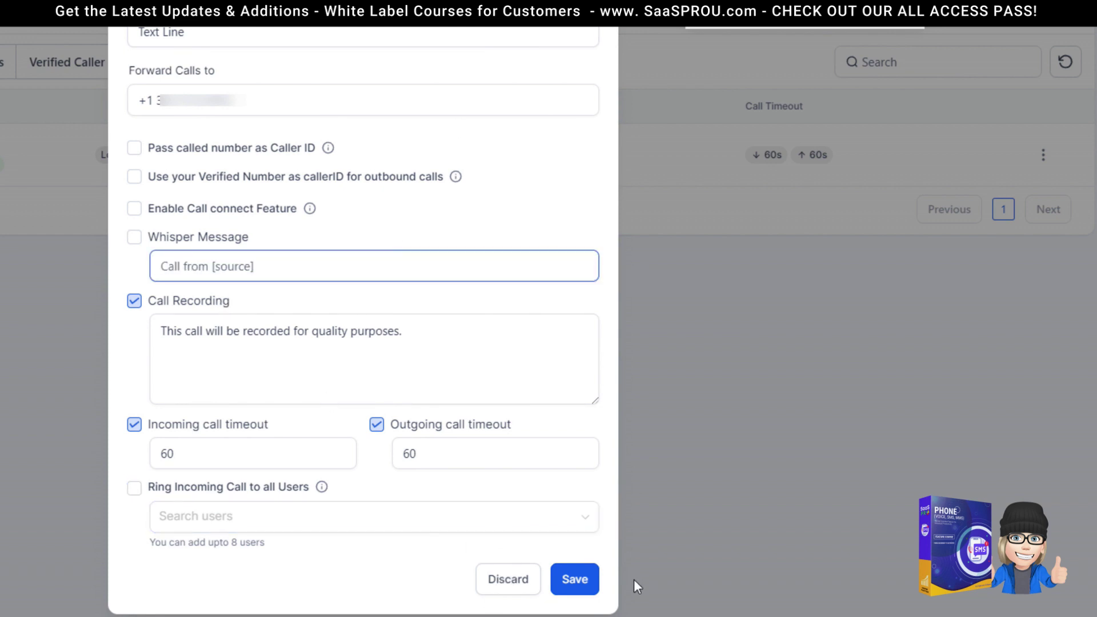
{"action": "left_click", "coordinate": [592, 593]}
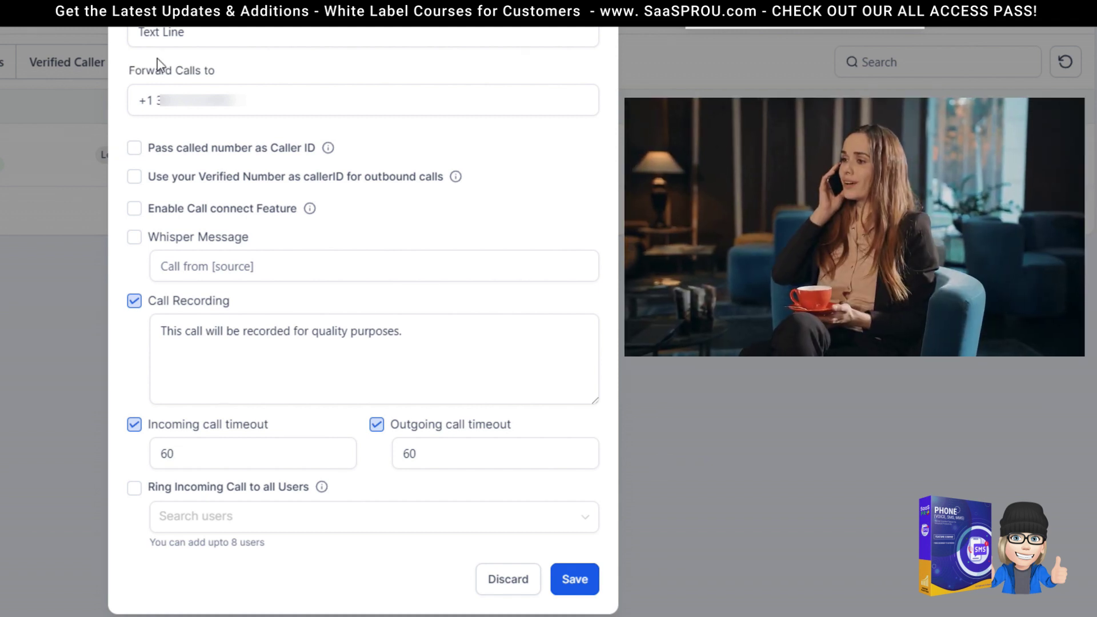
- Review the Forward Calls number and Text Line name, then close the call settings
{"action": "left_click", "coordinate": [332, 100]}
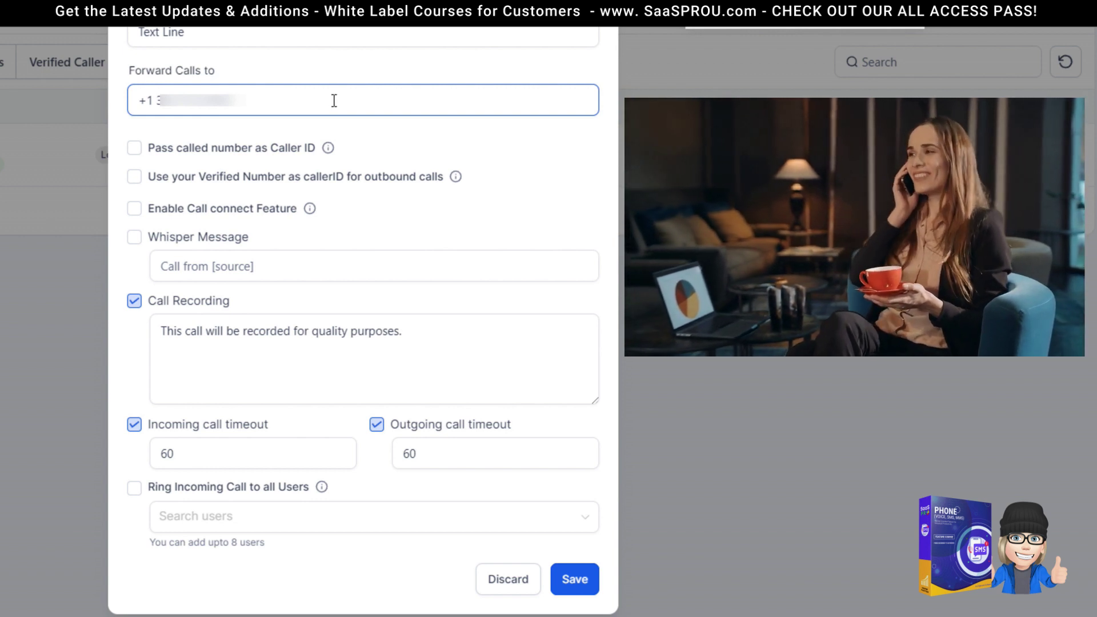
{"action": "left_click", "coordinate": [334, 35]}
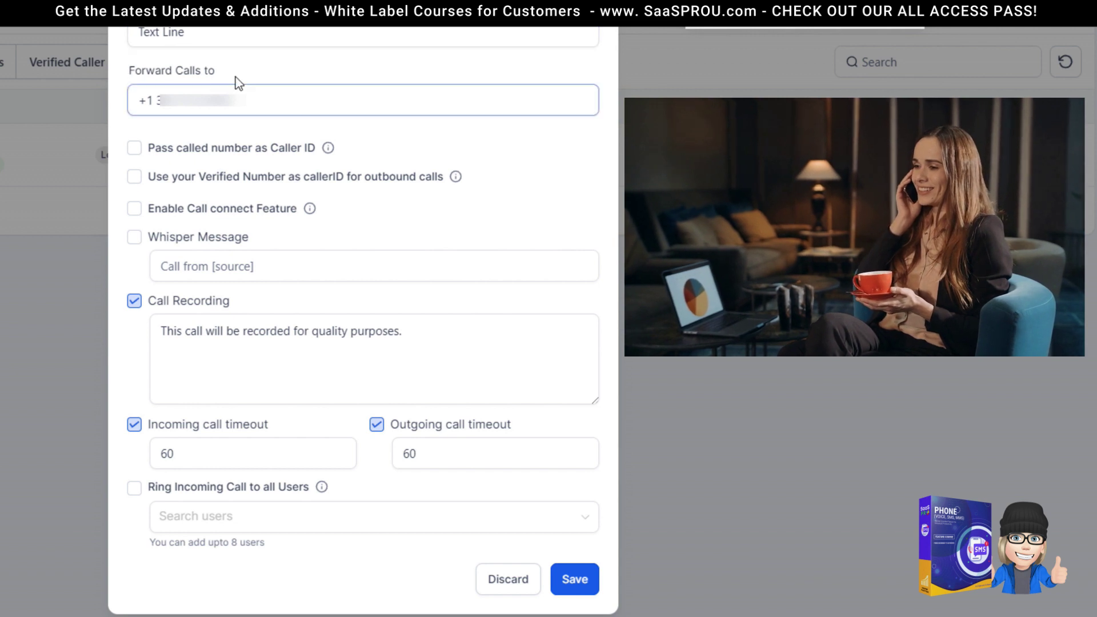
{"action": "left_click", "coordinate": [176, 90]}
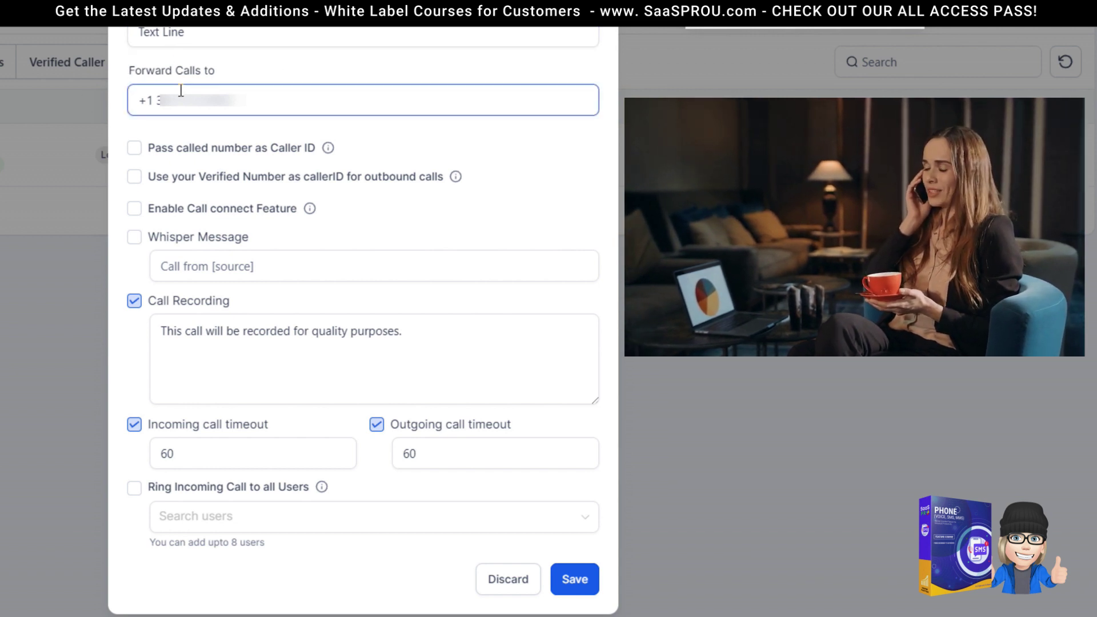
{"action": "left_click", "coordinate": [575, 579]}
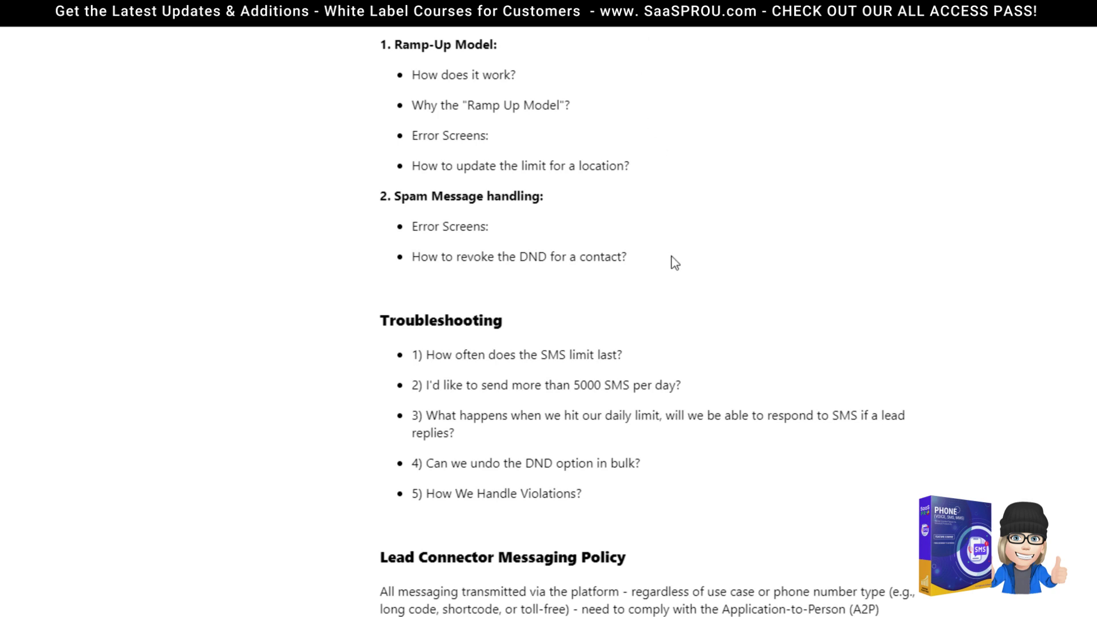
- Scroll to the Ramp-Up Model section and its Day/Limit table, 250 to 5000 messages
{"action": "scroll", "coordinate": [671, 257], "scroll_direction": "down", "scroll_amount": 1}
{"action": "scroll", "coordinate": [670, 263], "scroll_direction": "up", "scroll_amount": 3}
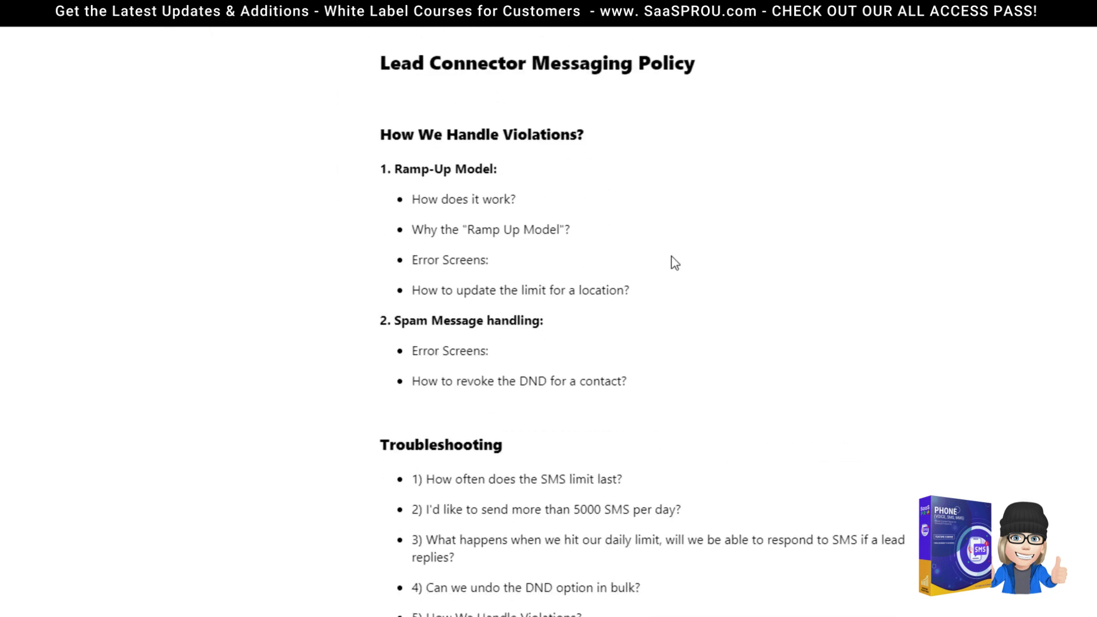
{"action": "scroll", "coordinate": [671, 263], "scroll_direction": "down", "scroll_amount": 3}
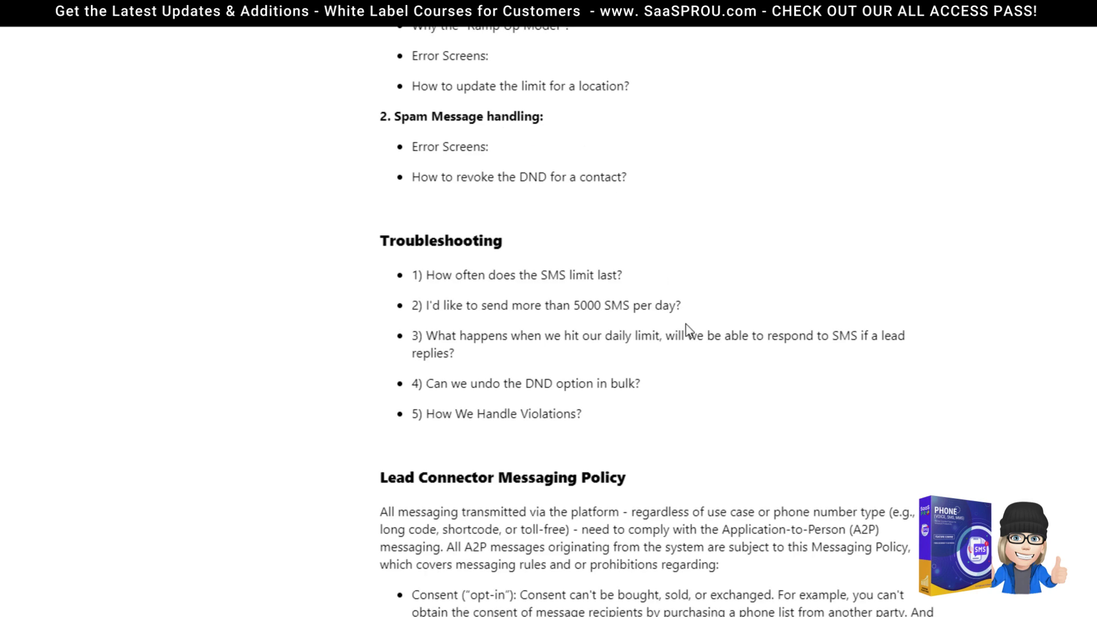
{"action": "scroll", "coordinate": [687, 330], "scroll_direction": "down", "scroll_amount": 10}
{"action": "scroll", "coordinate": [687, 330], "scroll_direction": "down", "scroll_amount": 3}
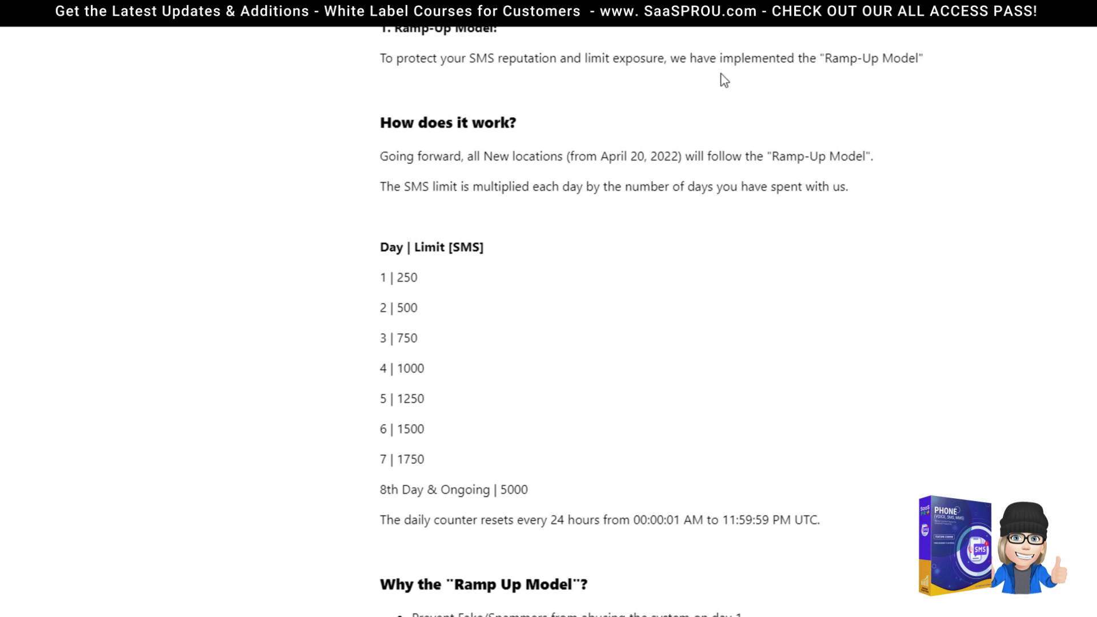
{"action": "scroll", "coordinate": [688, 240], "scroll_direction": "down", "scroll_amount": 3}
{"action": "scroll", "coordinate": [688, 240], "scroll_direction": "down", "scroll_amount": 1}
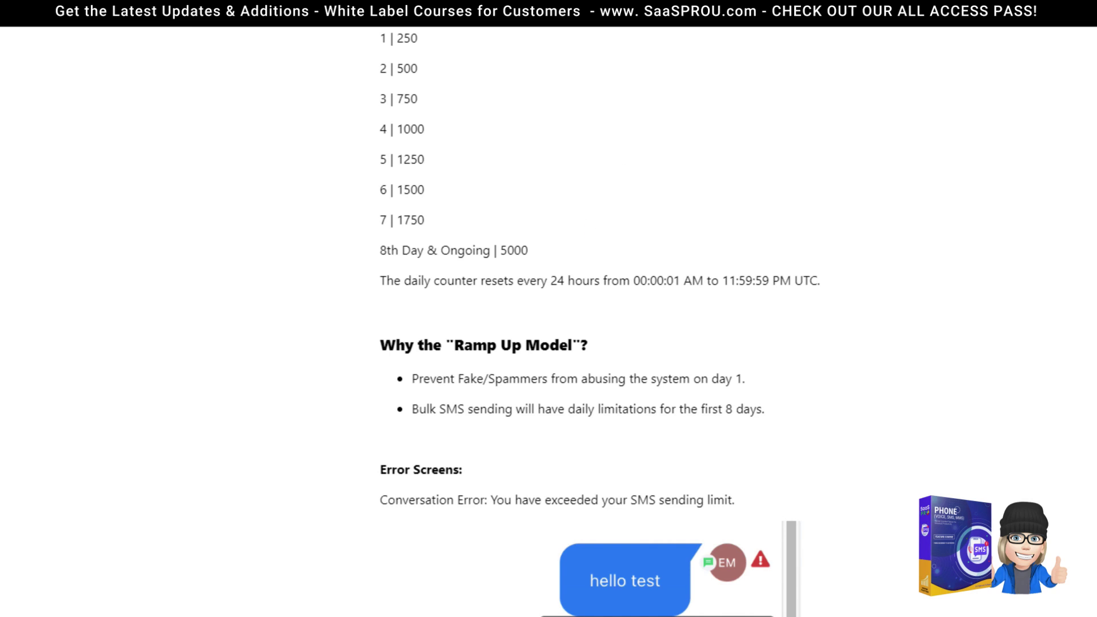
- Scroll past the SMS limit error screenshots to the DND Preferences guidance
{"action": "scroll", "coordinate": [372, 469], "scroll_direction": "down", "scroll_amount": 8}
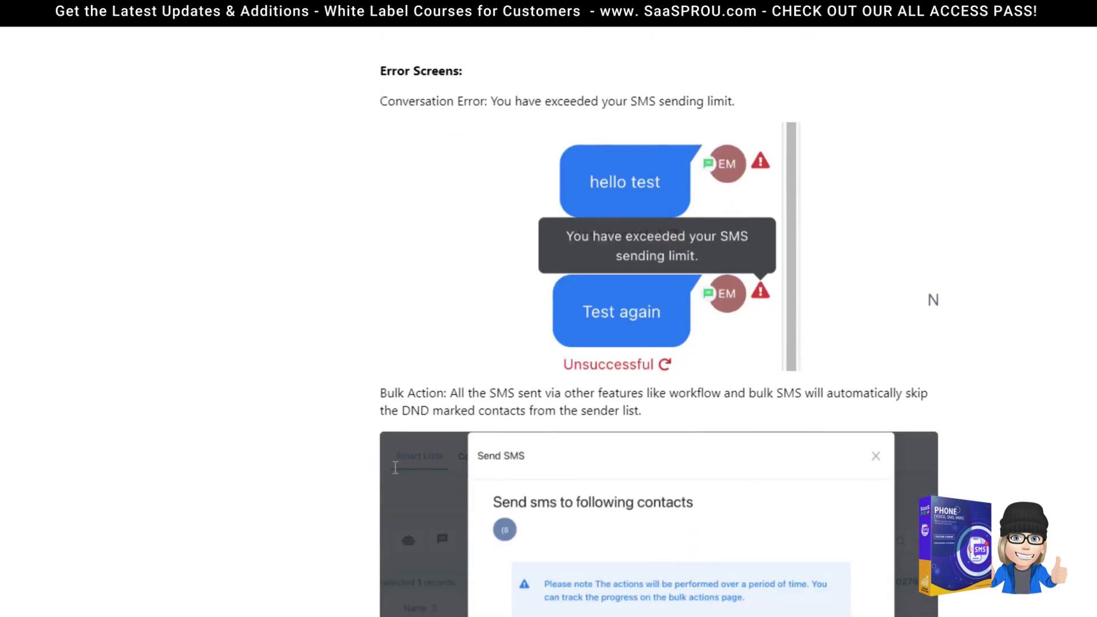
{"action": "scroll", "coordinate": [373, 469], "scroll_direction": "down", "scroll_amount": 20}
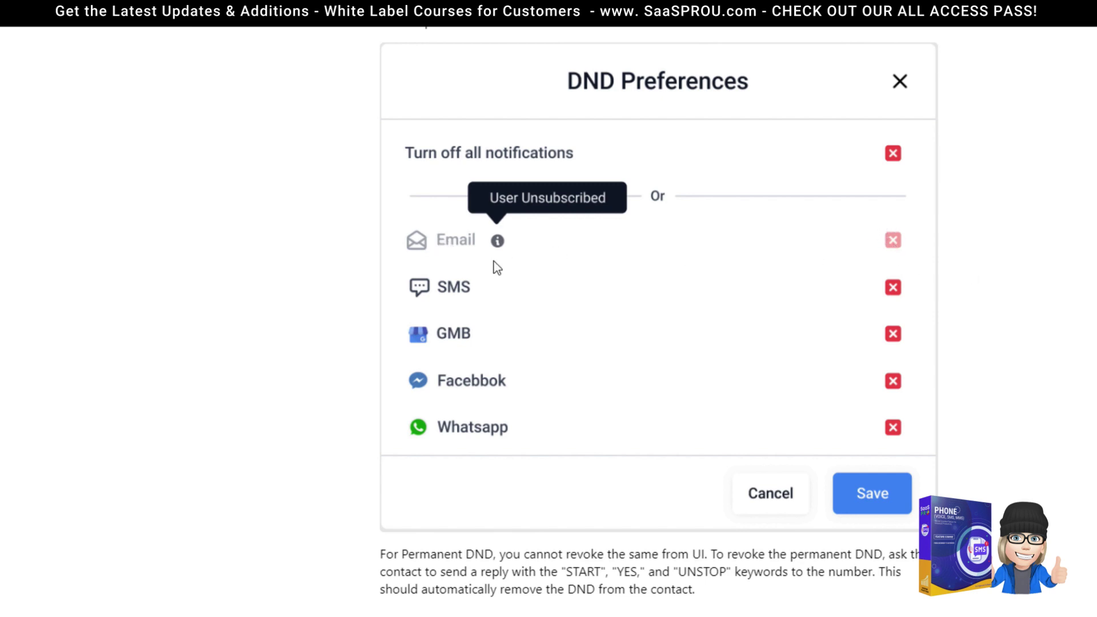
{"action": "scroll", "coordinate": [564, 441], "scroll_direction": "down", "scroll_amount": 2}
{"action": "scroll", "coordinate": [563, 441], "scroll_direction": "up", "scroll_amount": 2}
- Scroll to the Response Code, Code Description and Remediation table for undelivered SMS
{"action": "scroll", "coordinate": [631, 436], "scroll_direction": "down", "scroll_amount": 10}
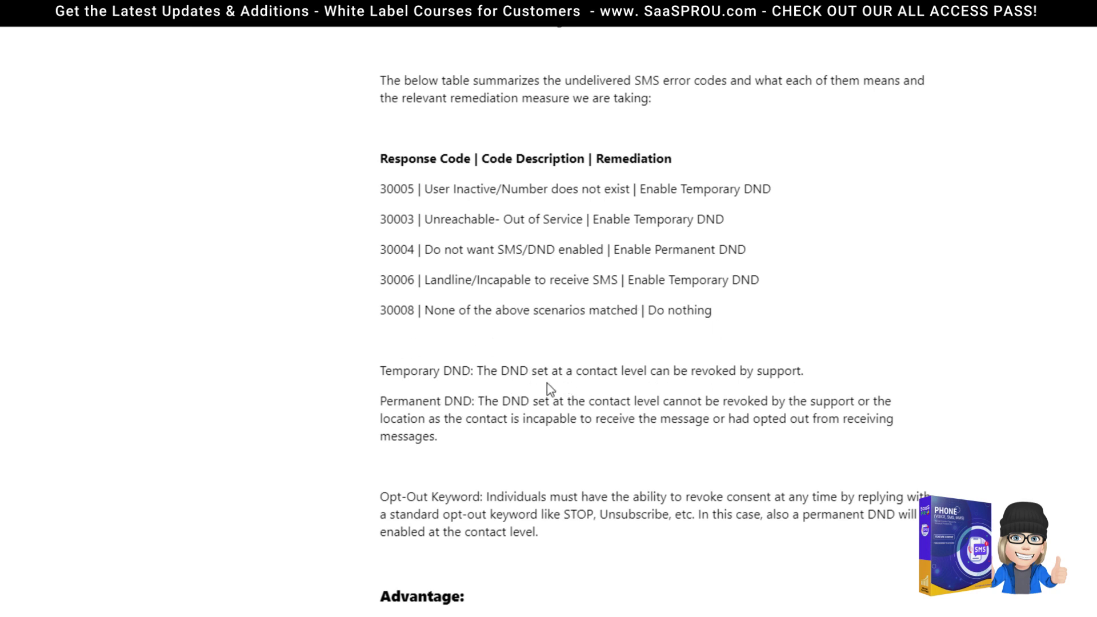
{"action": "scroll", "coordinate": [506, 373], "scroll_direction": "up", "scroll_amount": 2}
- Scroll to the DND mapping for error codes 30004, 30005, 30003 and 30006
{"action": "scroll", "coordinate": [506, 372], "scroll_direction": "down", "scroll_amount": 2}
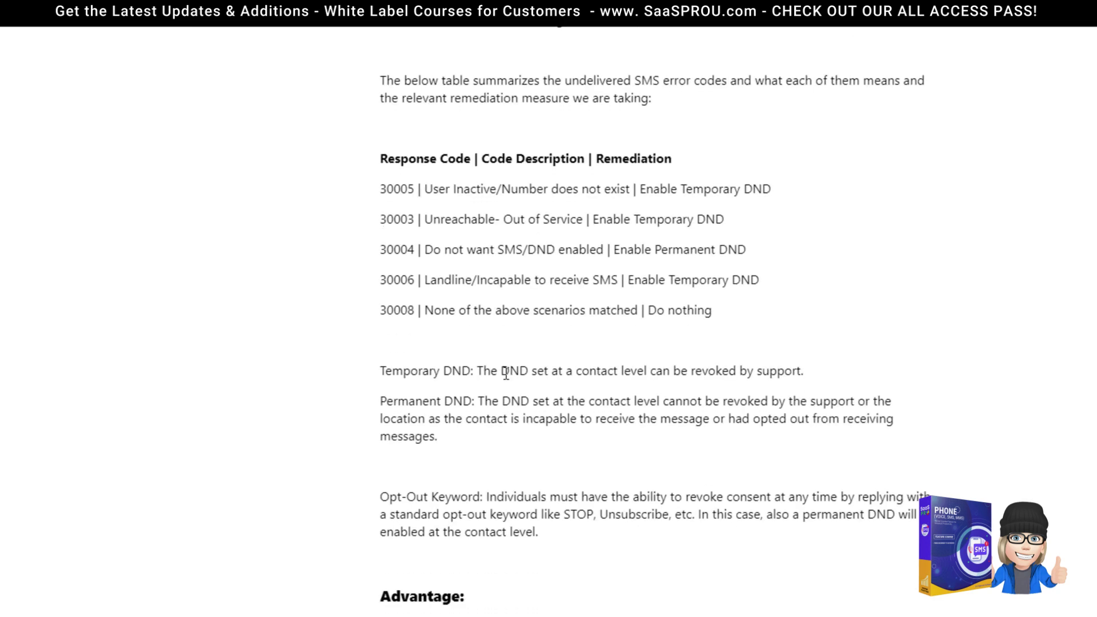